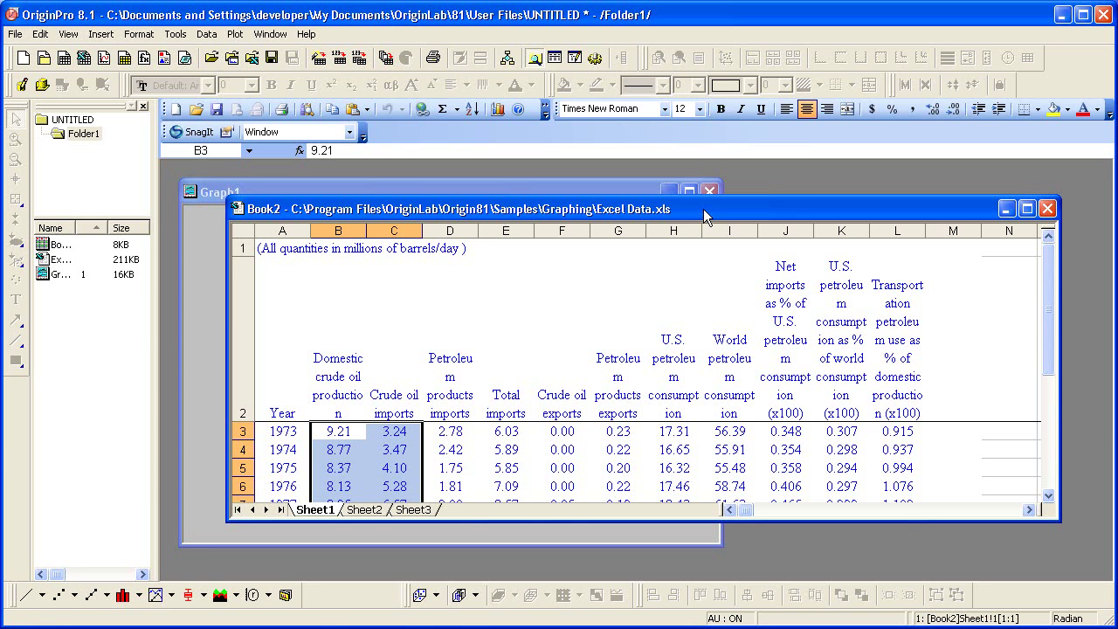
Save the project as My Project in the C:\My Files folder
{"action": "left_click", "coordinate": [17, 37]}
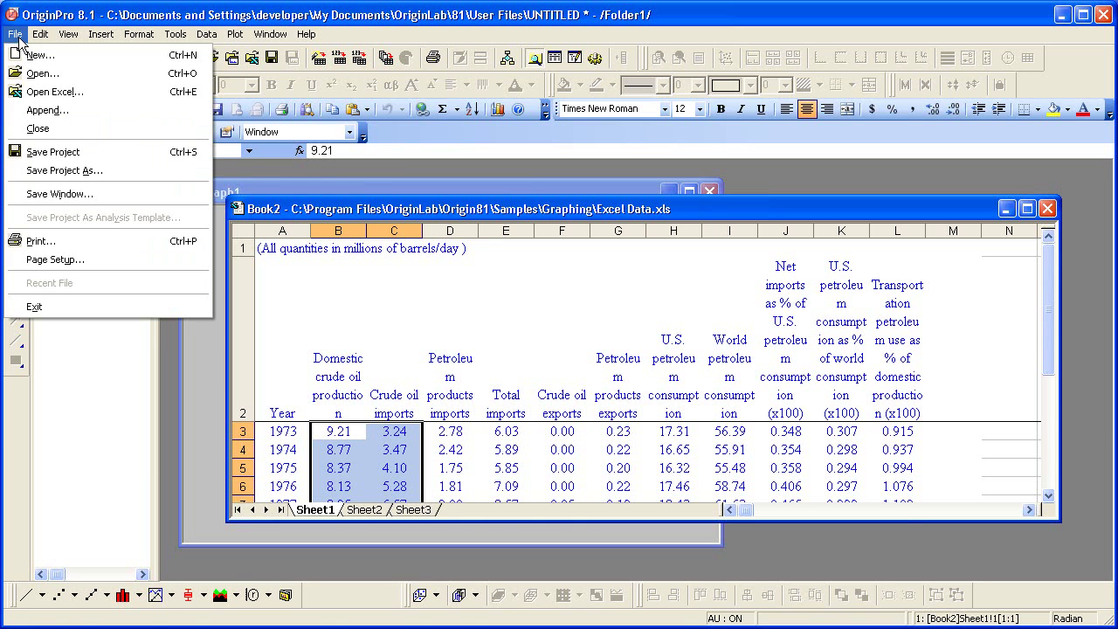
{"action": "left_click", "coordinate": [152, 176]}
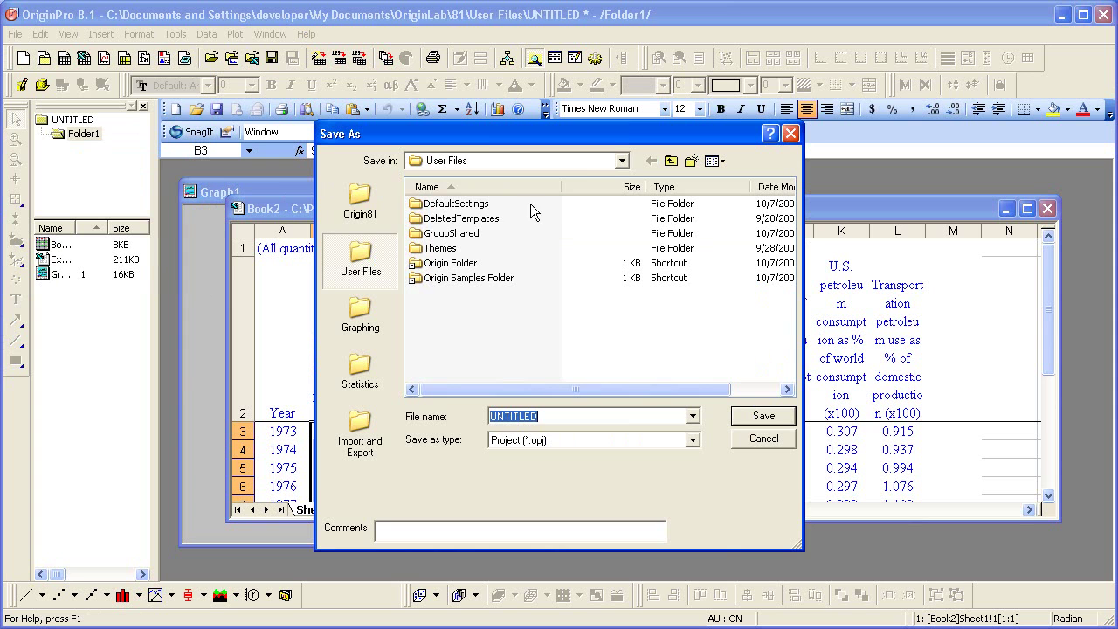
{"action": "left_click", "coordinate": [552, 160]}
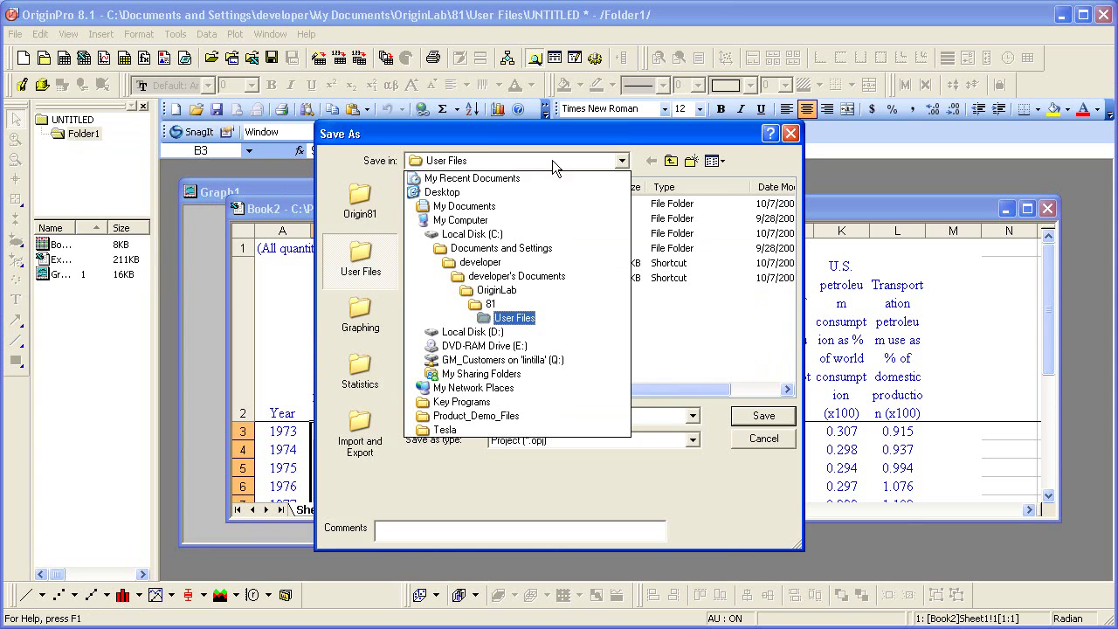
{"action": "left_click", "coordinate": [551, 235]}
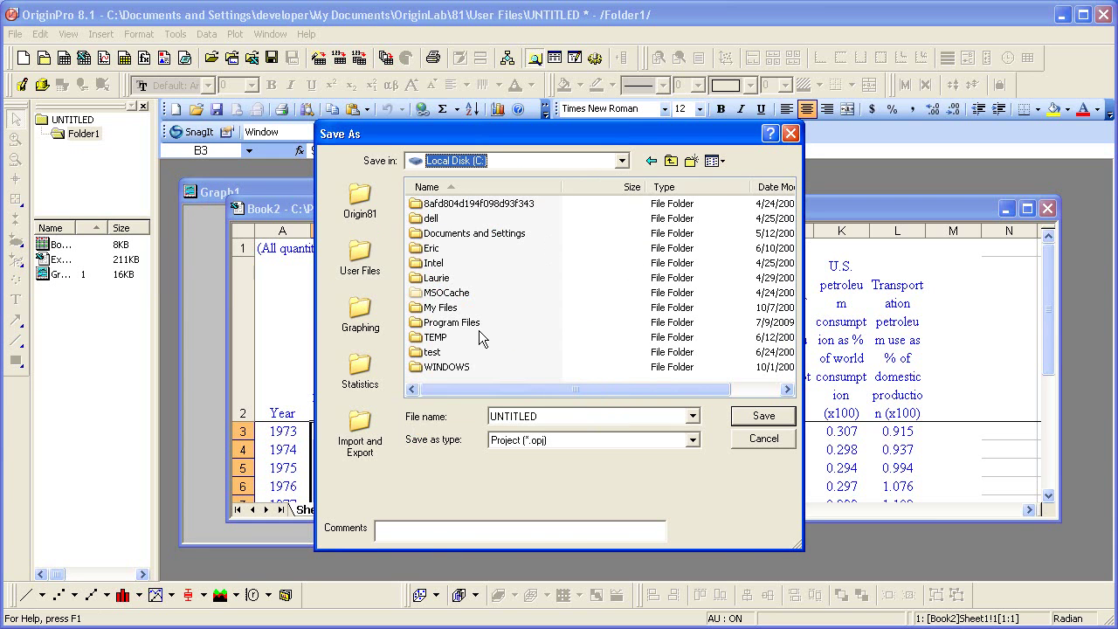
{"action": "double_click", "coordinate": [453, 310]}
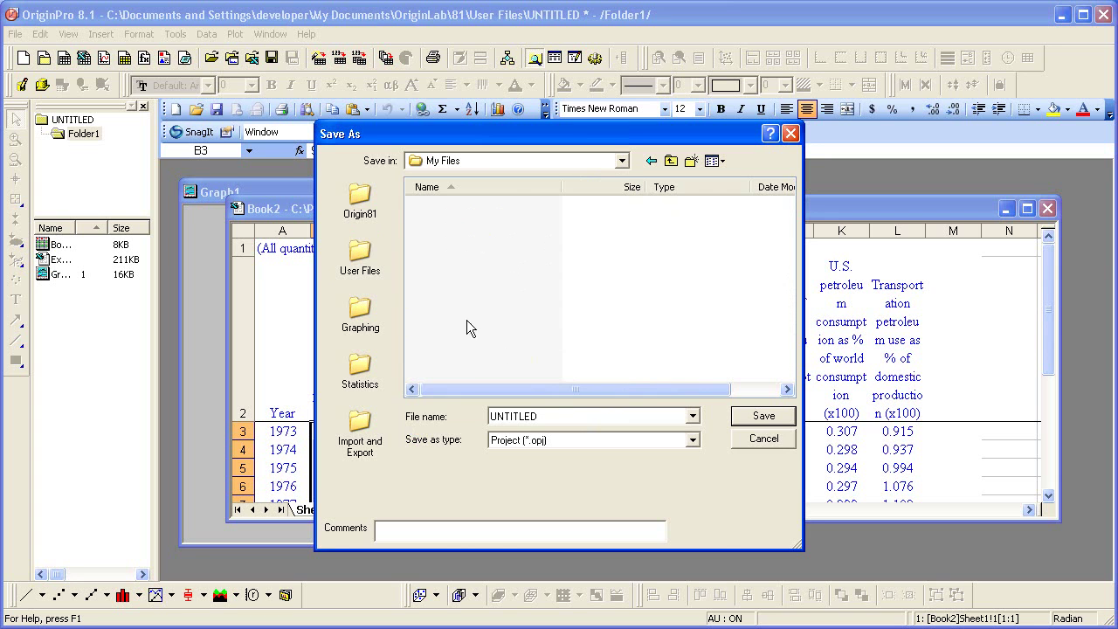
{"action": "double_click", "coordinate": [553, 416]}
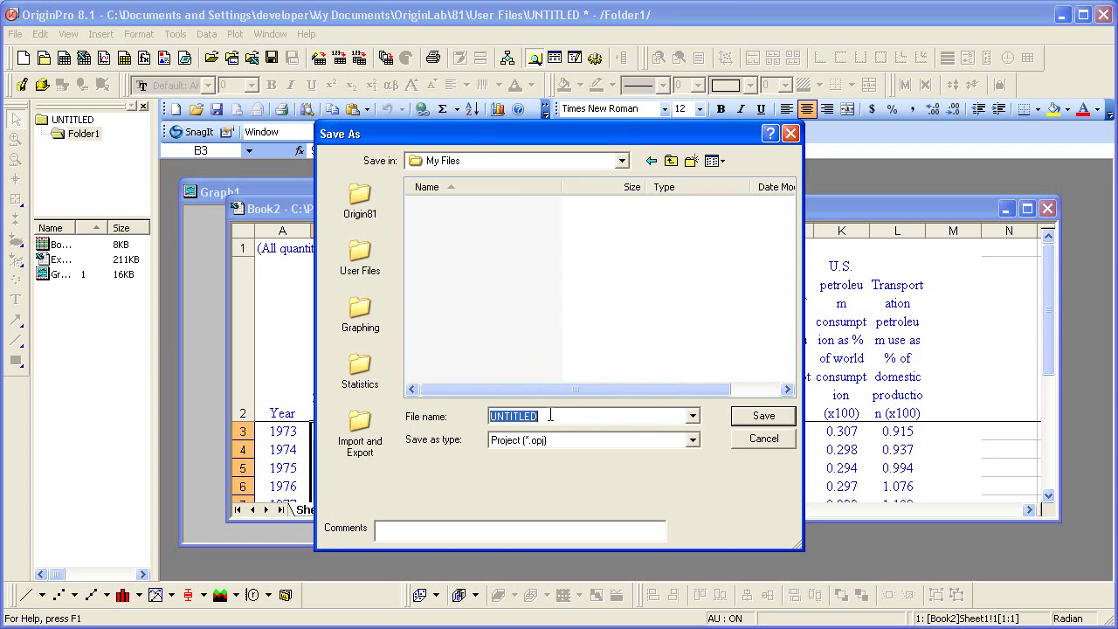
{"action": "type", "text": "My Project"}
{"action": "left_click", "coordinate": [753, 419]}
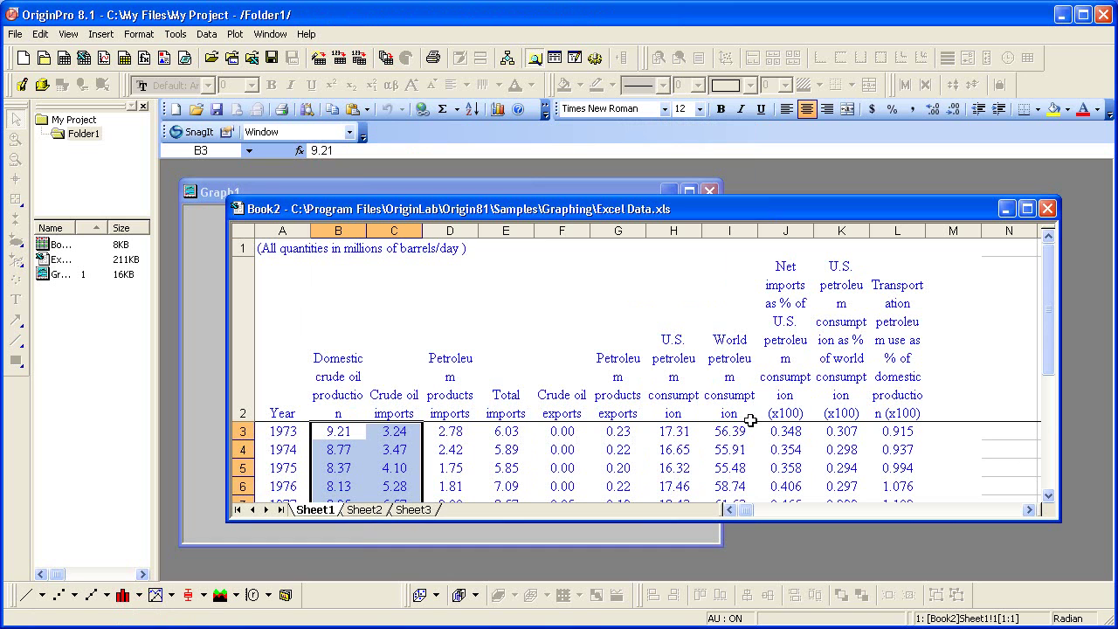
{"action": "right_click", "coordinate": [739, 213]}
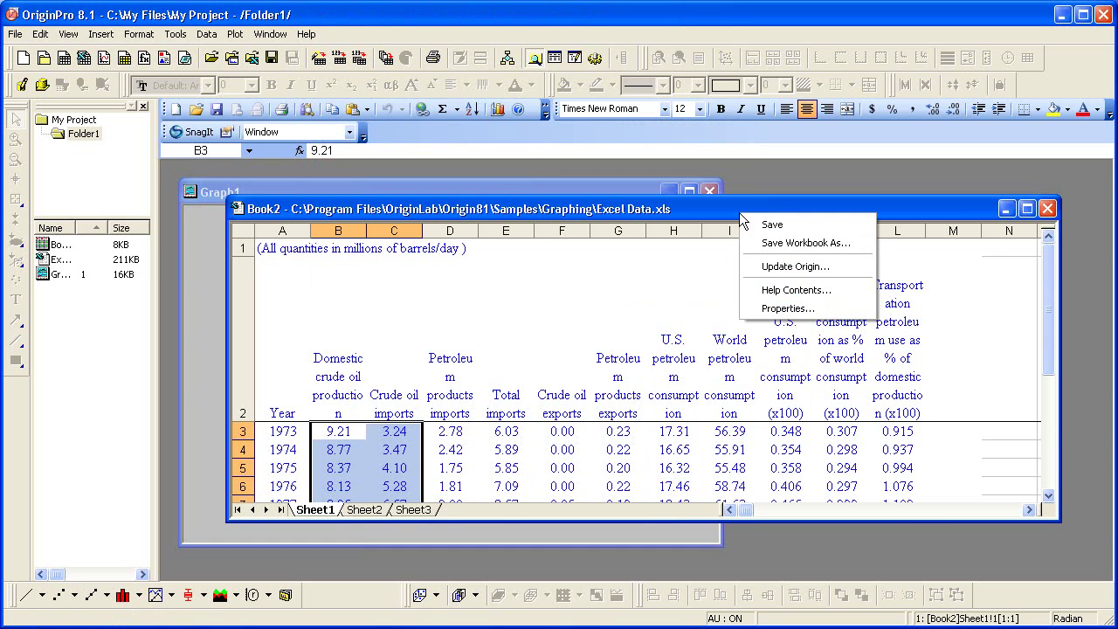
{"action": "left_click", "coordinate": [819, 308]}
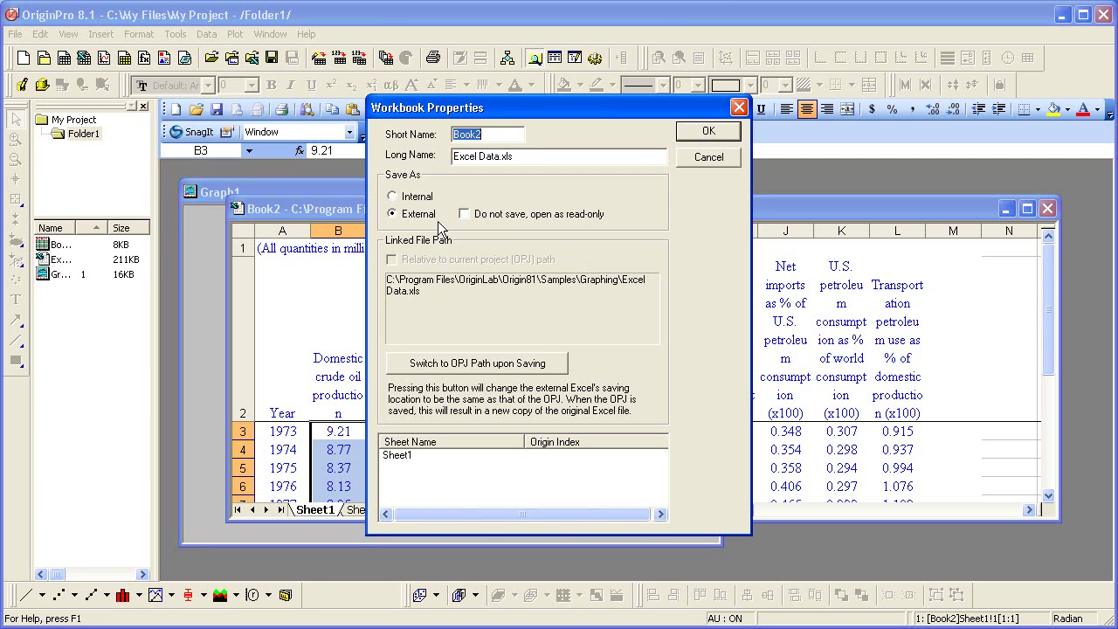
{"action": "left_click", "coordinate": [686, 133]}
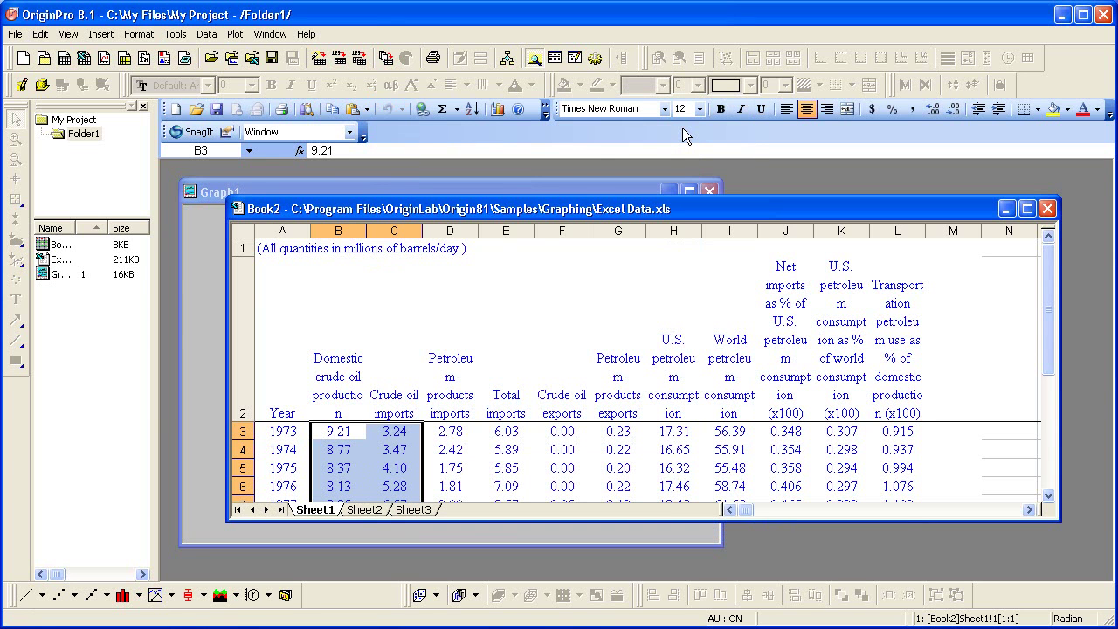
Begin saving the workbook under a new name, browse to C:\My Files, and create a Data folder there
{"action": "right_click", "coordinate": [554, 207]}
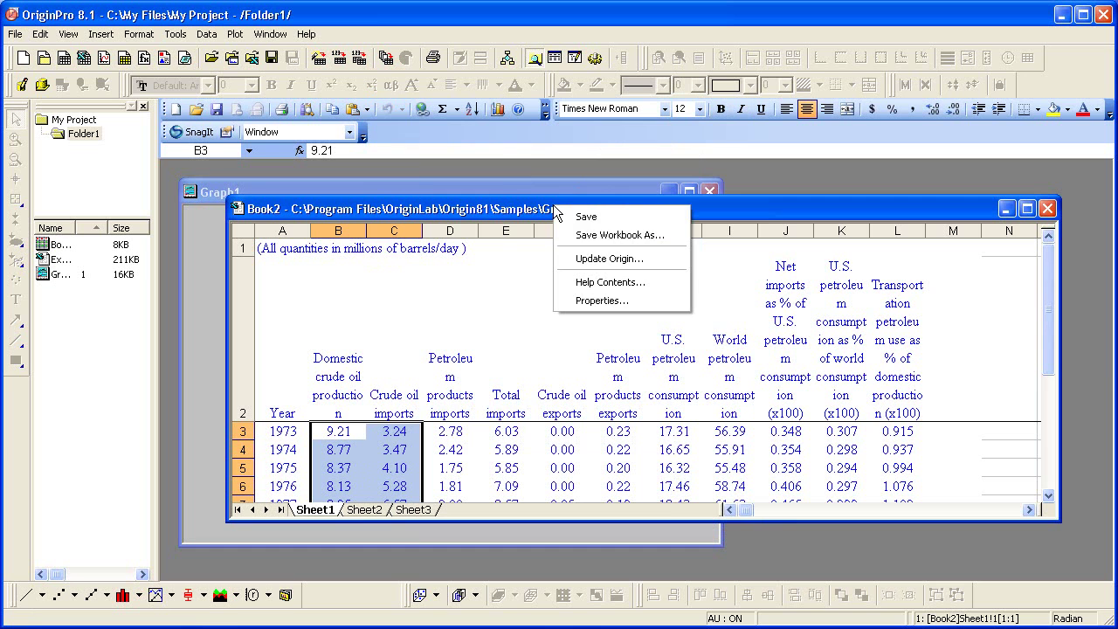
{"action": "left_click", "coordinate": [666, 234]}
{"action": "left_click", "coordinate": [578, 162]}
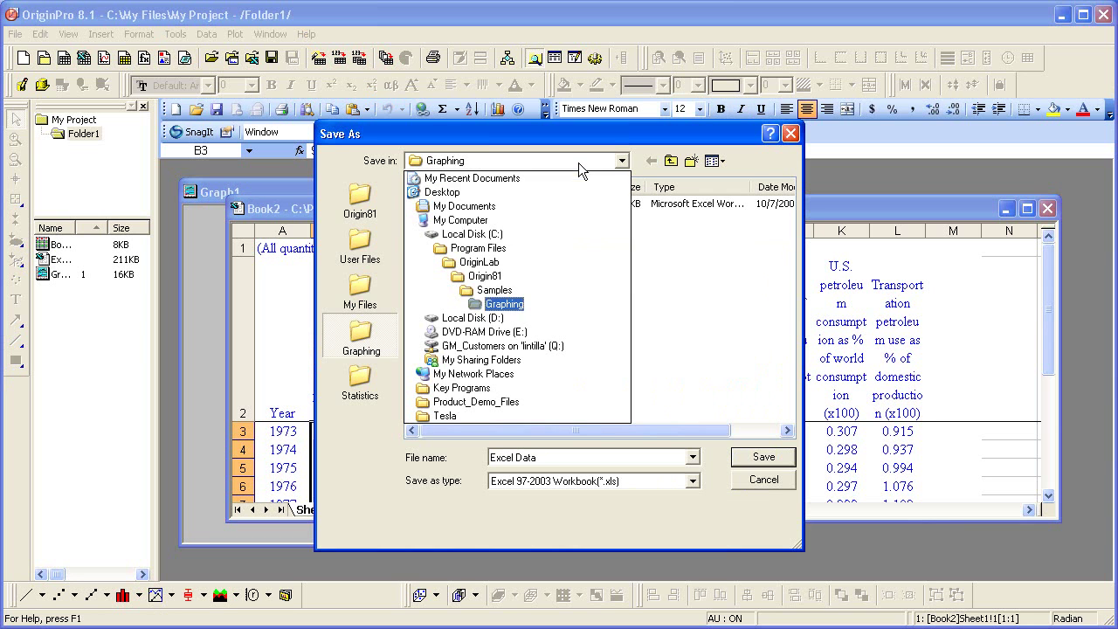
{"action": "left_click", "coordinate": [551, 232]}
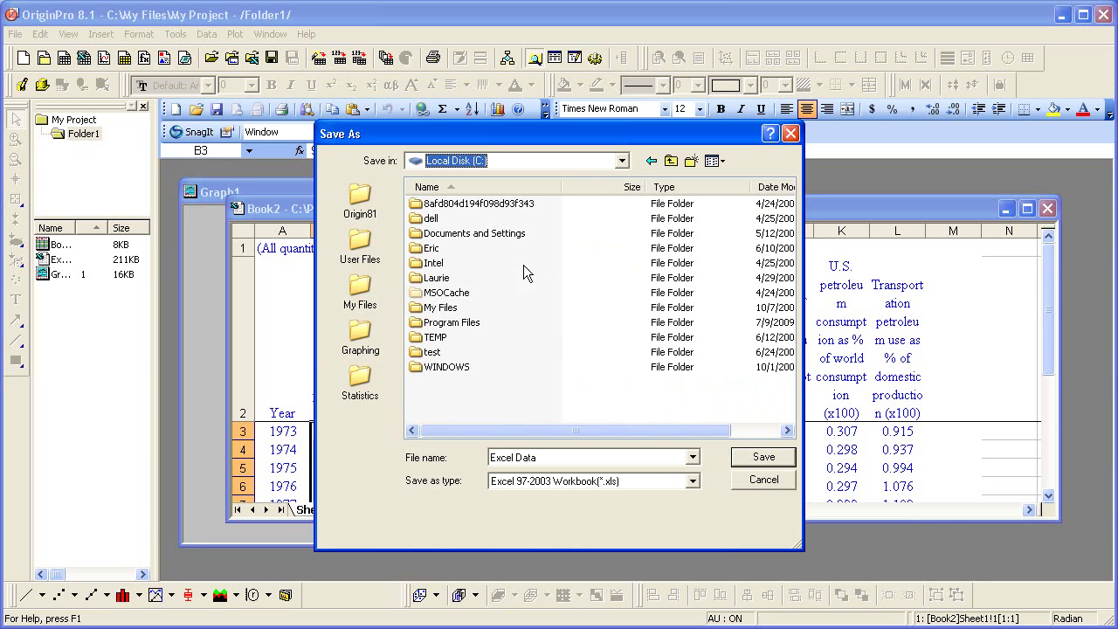
{"action": "double_click", "coordinate": [454, 307]}
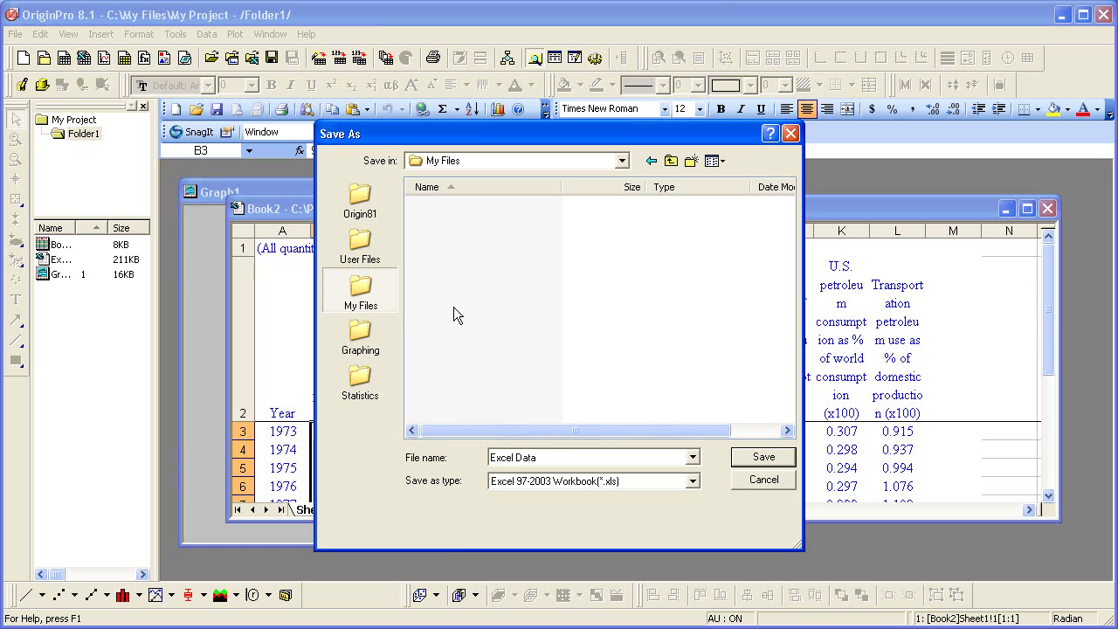
{"action": "right_click", "coordinate": [454, 307]}
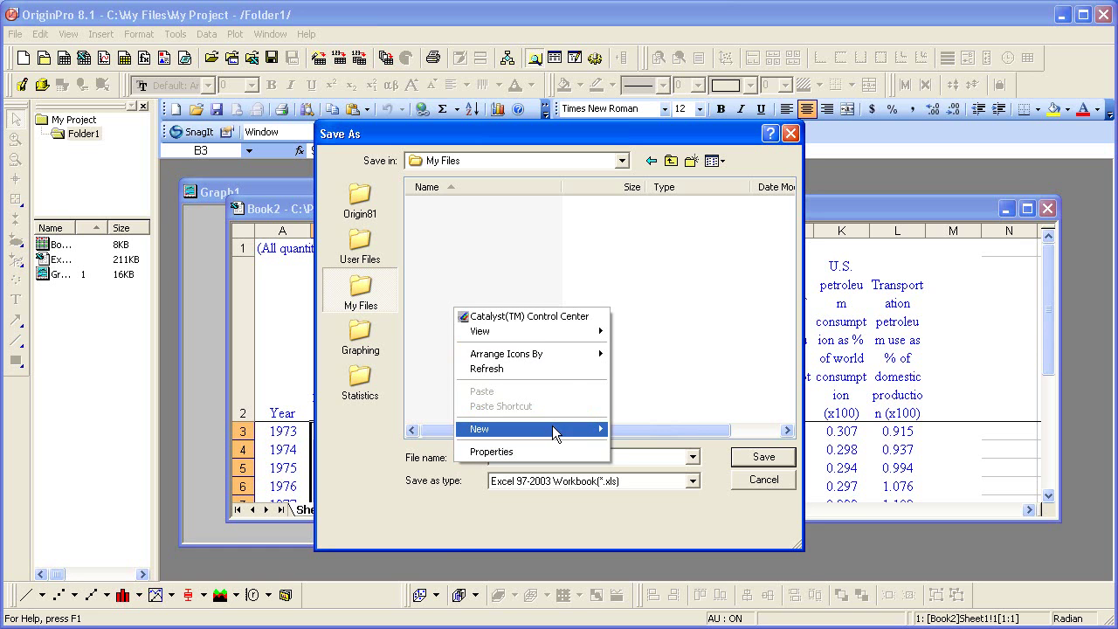
{"action": "mouse_move", "coordinate": [552, 426]}
{"action": "left_click", "coordinate": [631, 429]}
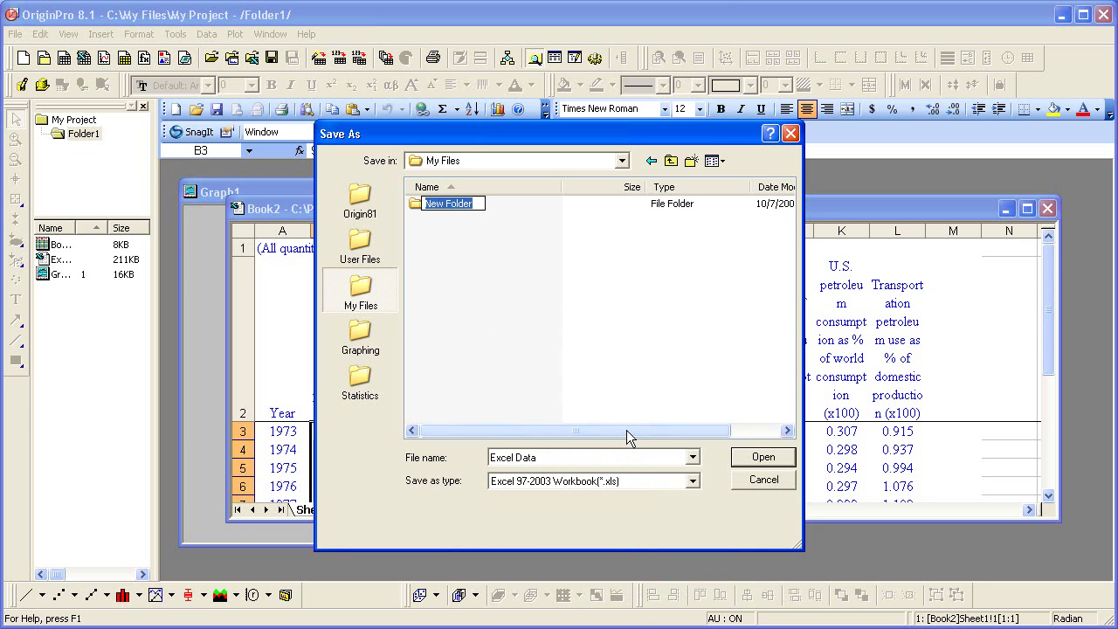
{"action": "type", "text": "Data"}
{"action": "key", "text": "Return"}
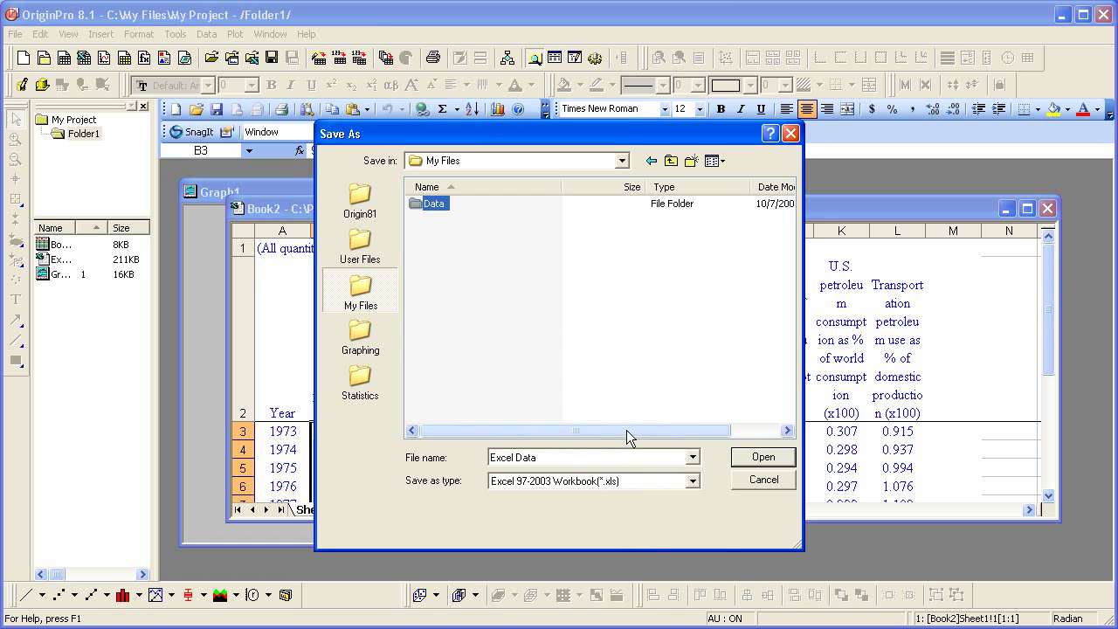
Save the workbook as My Data.xls inside the new Data folder
{"action": "double_click", "coordinate": [417, 206]}
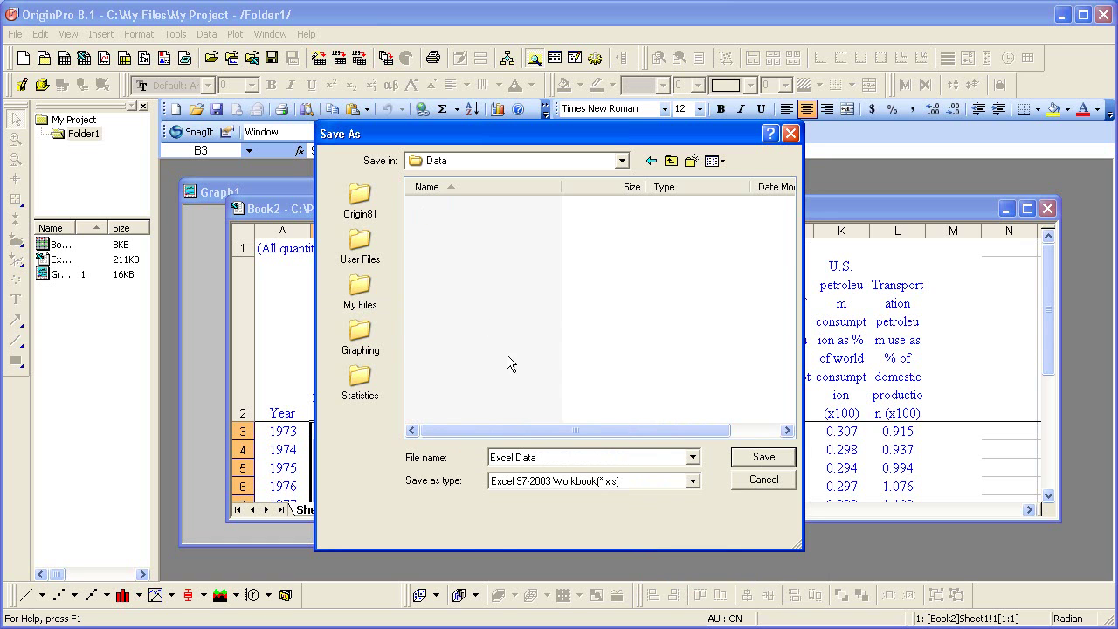
{"action": "left_click", "coordinate": [561, 454]}
{"action": "type", "text": "My Data"}
{"action": "left_click", "coordinate": [743, 456]}
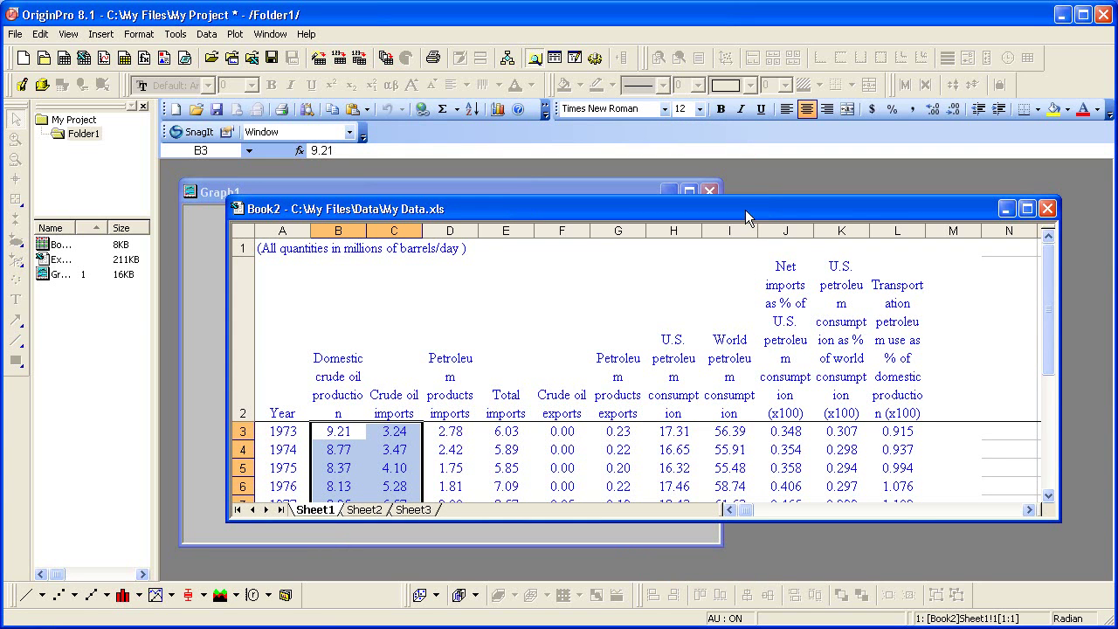
Make Book2's link relative to the project path so it reads Data\My Data.xls
{"action": "right_click", "coordinate": [745, 210]}
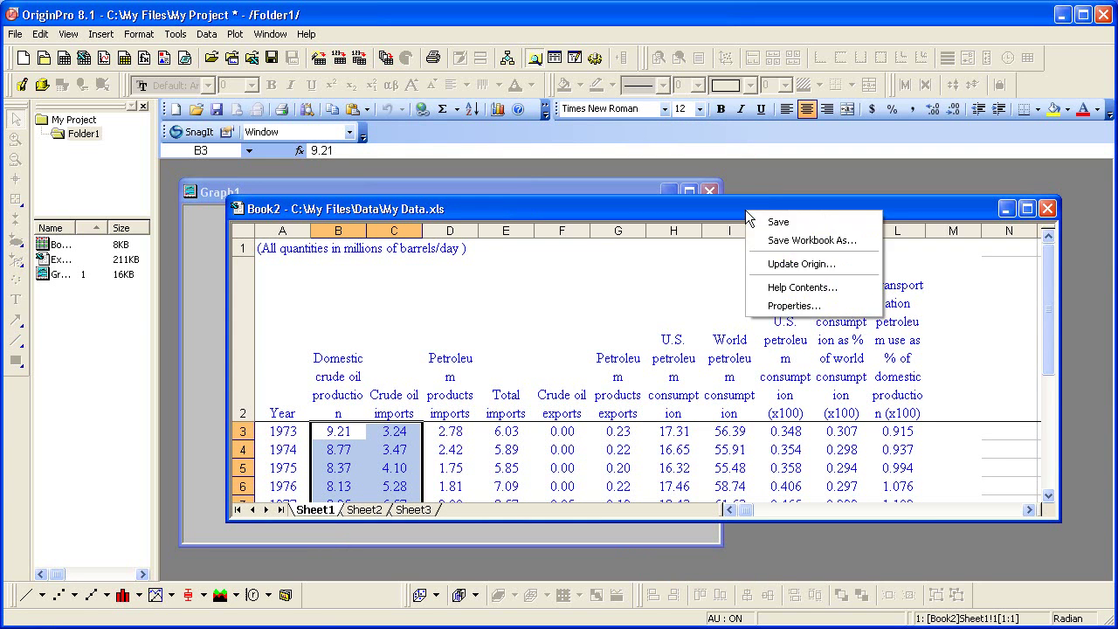
{"action": "left_click", "coordinate": [804, 305]}
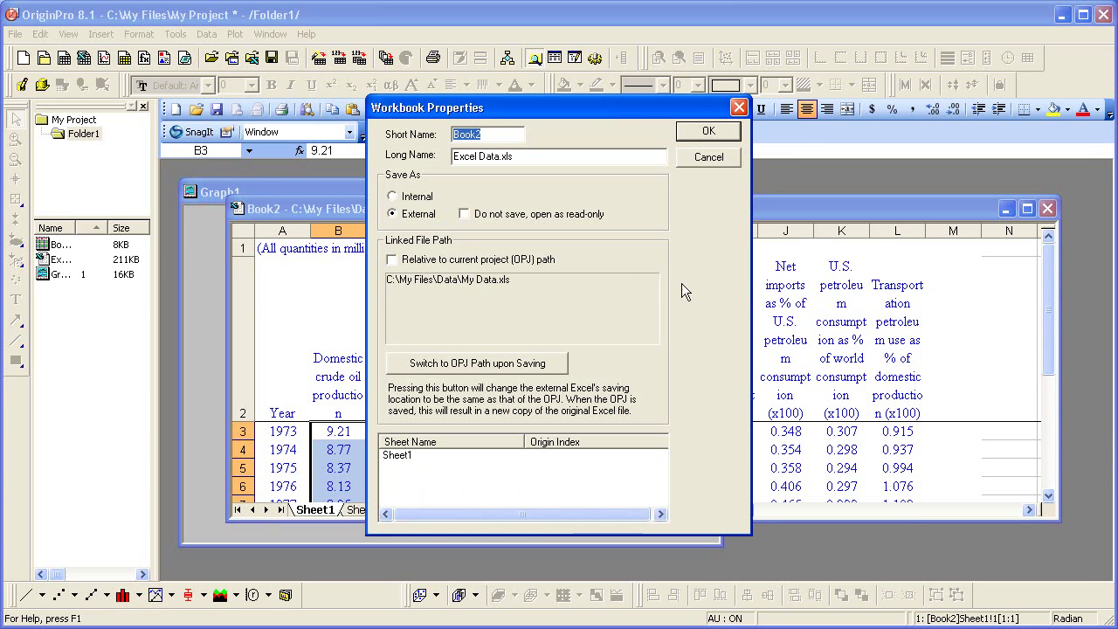
{"action": "left_click", "coordinate": [393, 261]}
{"action": "left_click", "coordinate": [395, 262]}
{"action": "left_click", "coordinate": [413, 266]}
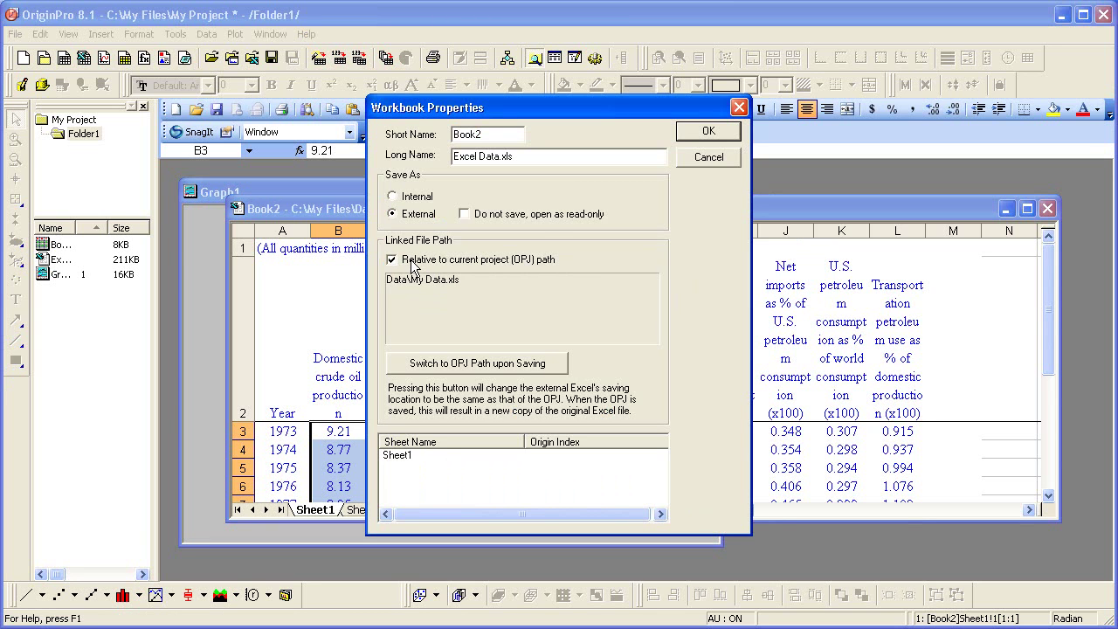
{"action": "left_click", "coordinate": [707, 132]}
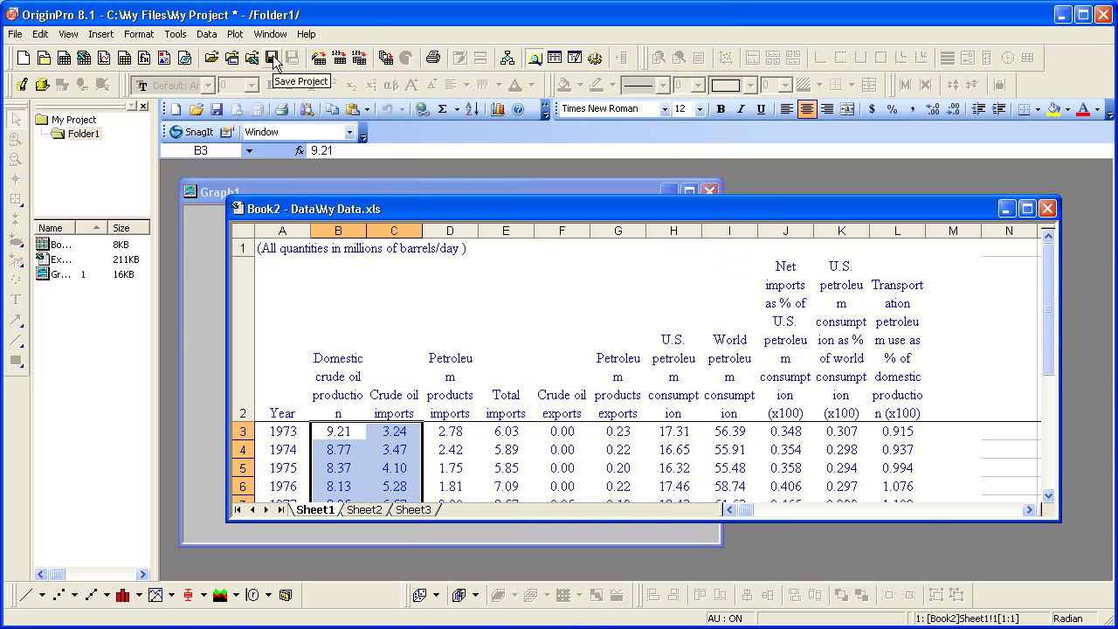
Save My Project with the workbook's relative Data\My Data.xls link
{"action": "left_click", "coordinate": [274, 61]}
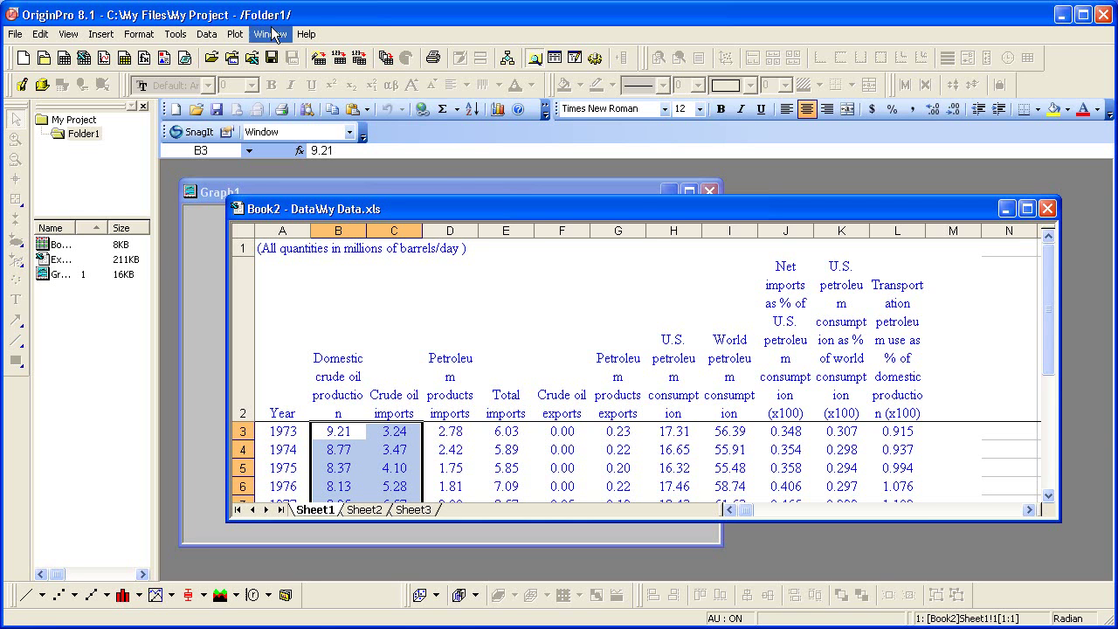
Reopen Book2's Workbook Properties to check the relative Data\My Data.xls link
{"action": "right_click", "coordinate": [511, 208]}
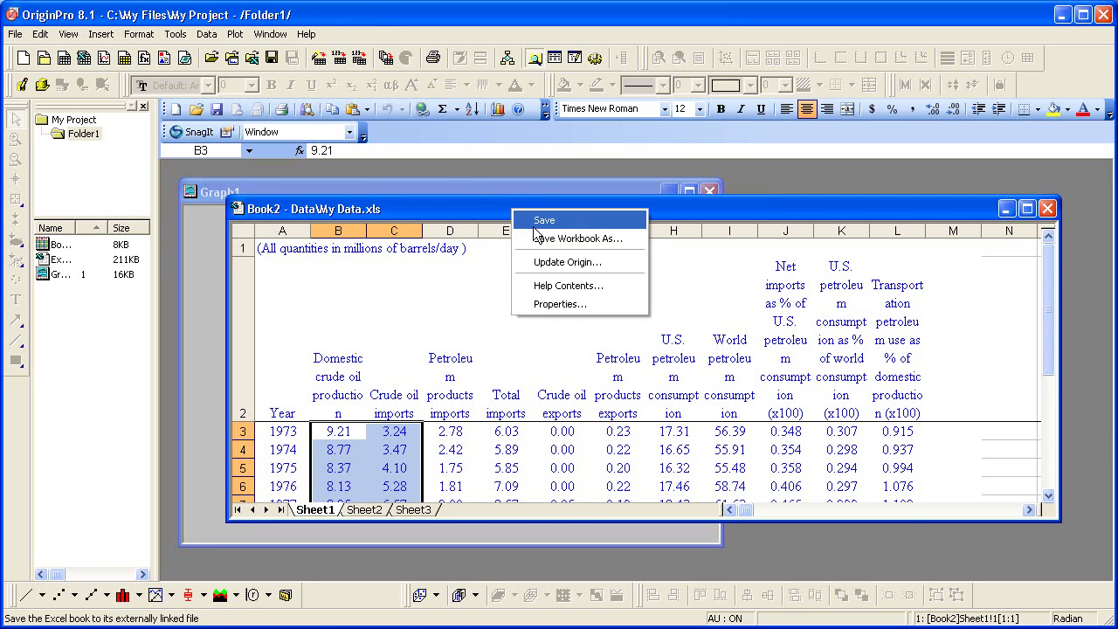
{"action": "left_click", "coordinate": [639, 304]}
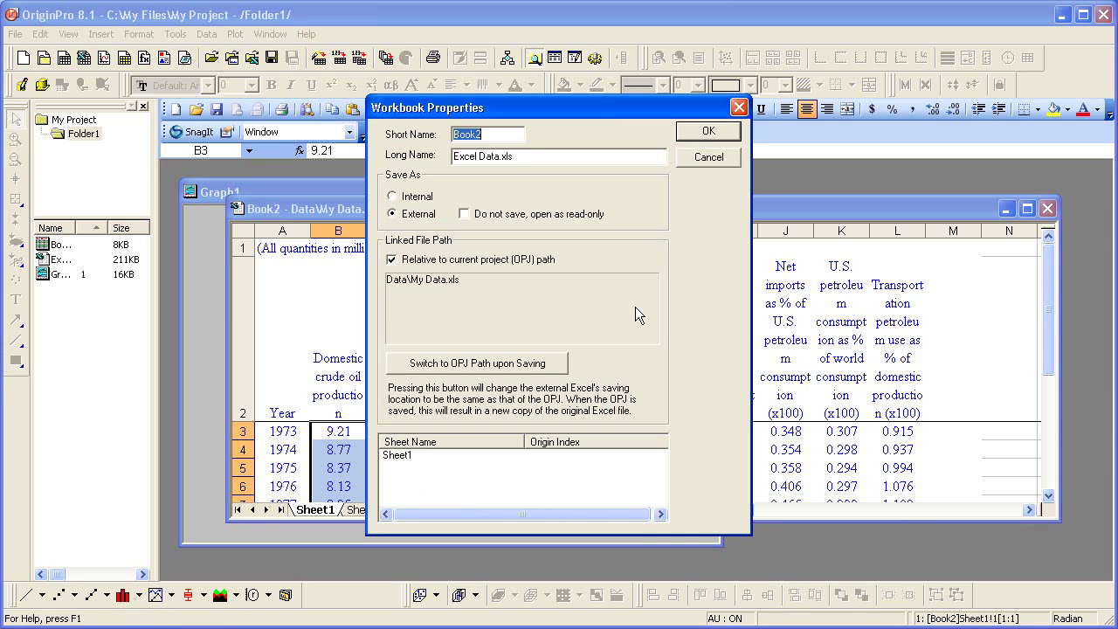